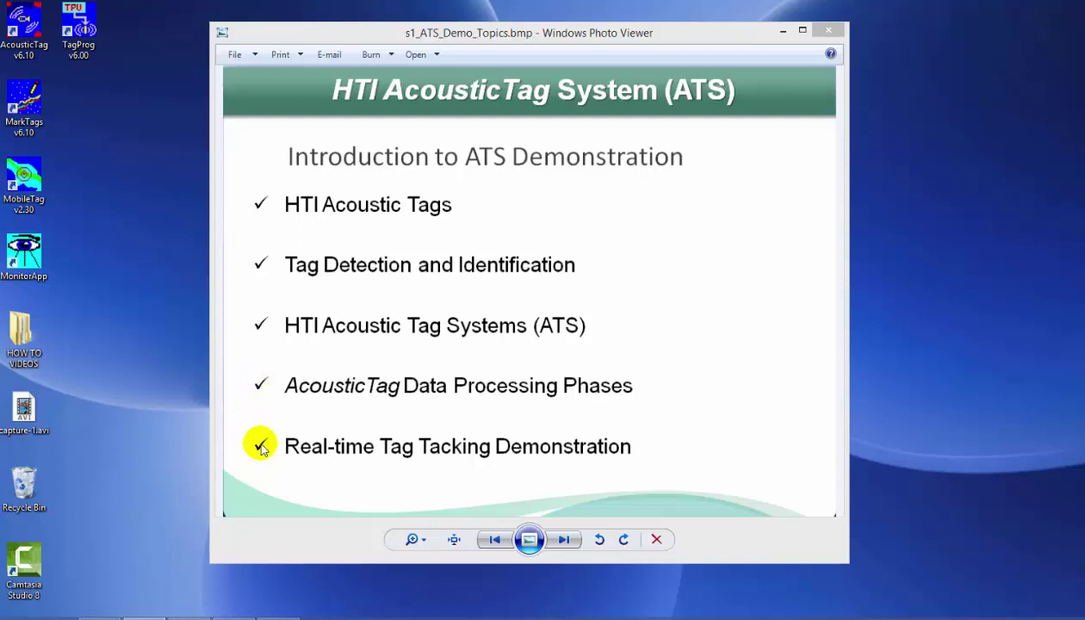
# - Show the next image, s2_whatare_Acoustic_Tags.bmp, explaining what acoustic tags are
pyautogui.click(560, 539)
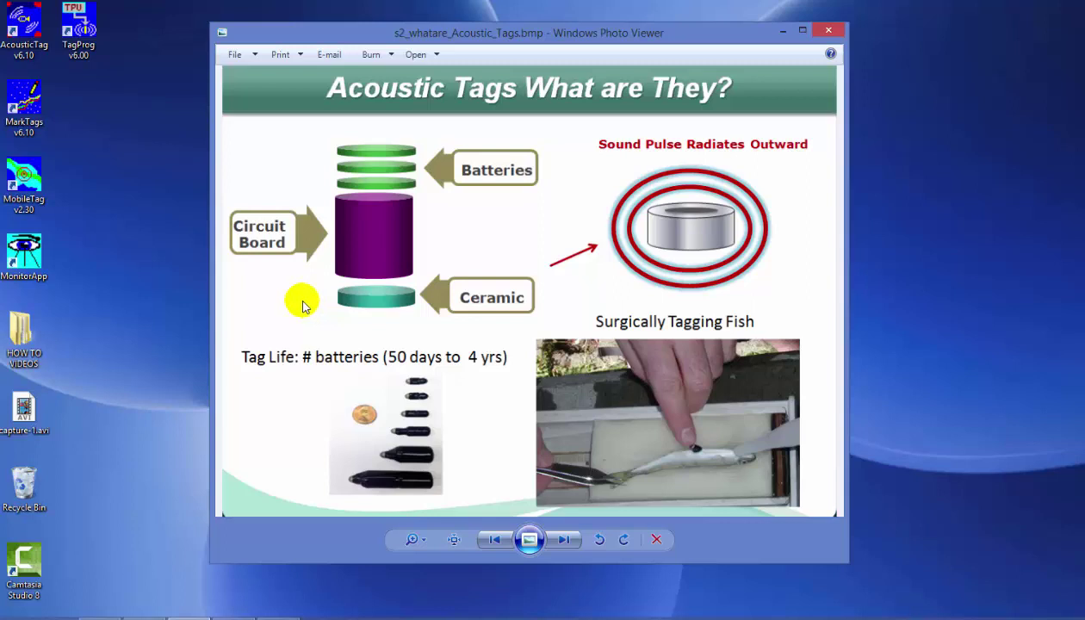
# - Click two points on the 'Acoustic Tags What are They?' slide in Photo Viewer
pyautogui.click(351, 237)
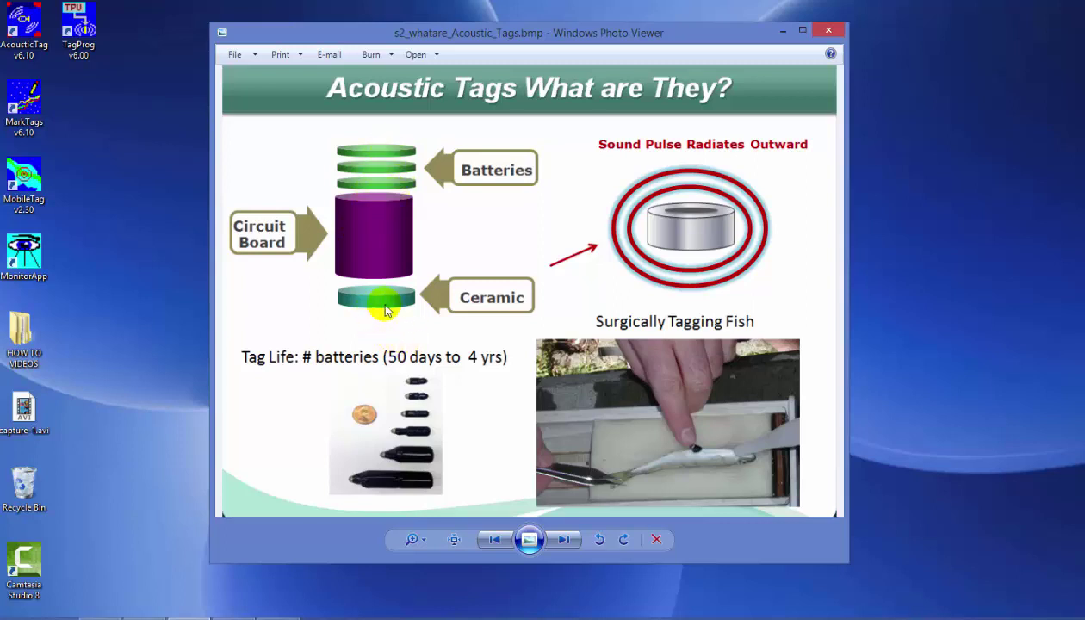
pyautogui.click(406, 247)
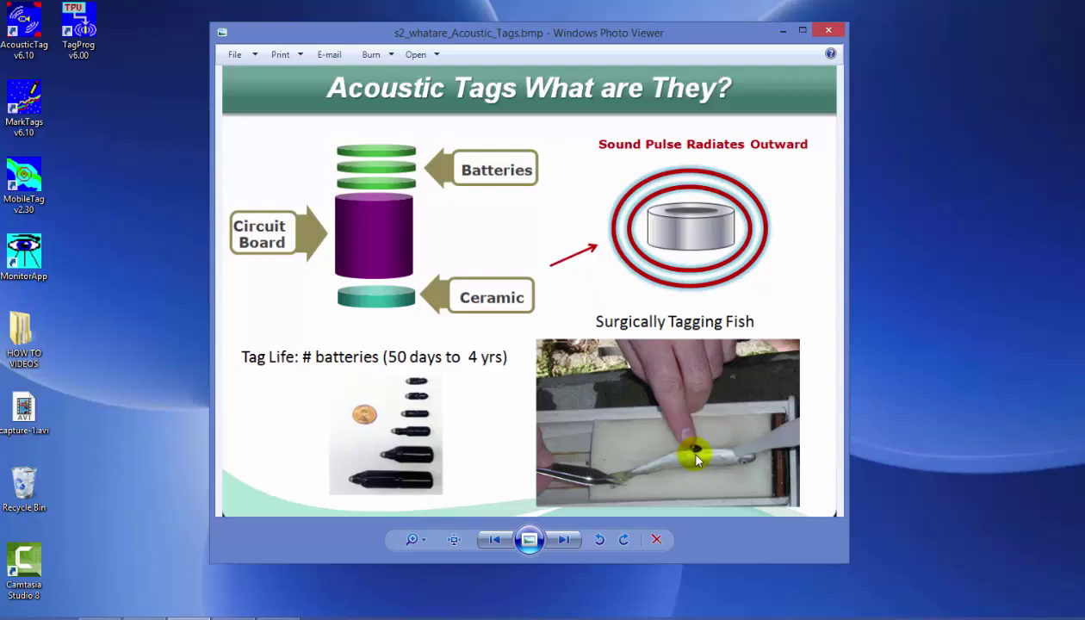
pyautogui.click(563, 539)
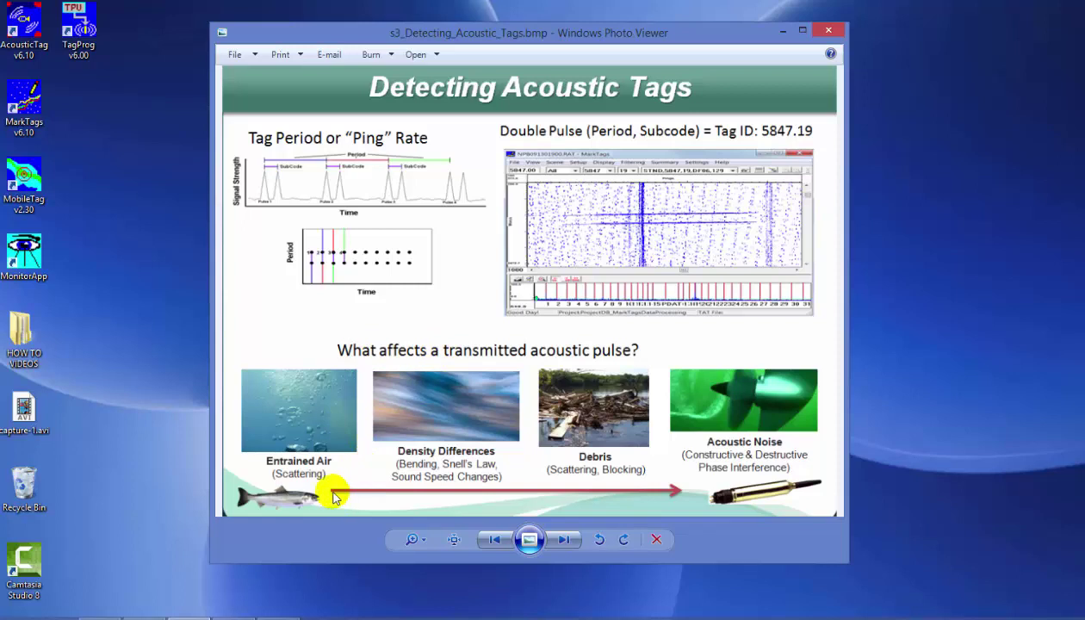
# - Advance to s4_AcousticTag_MobileTag.bmp, linking Models 290, 291 and 395
pyautogui.click(305, 421)
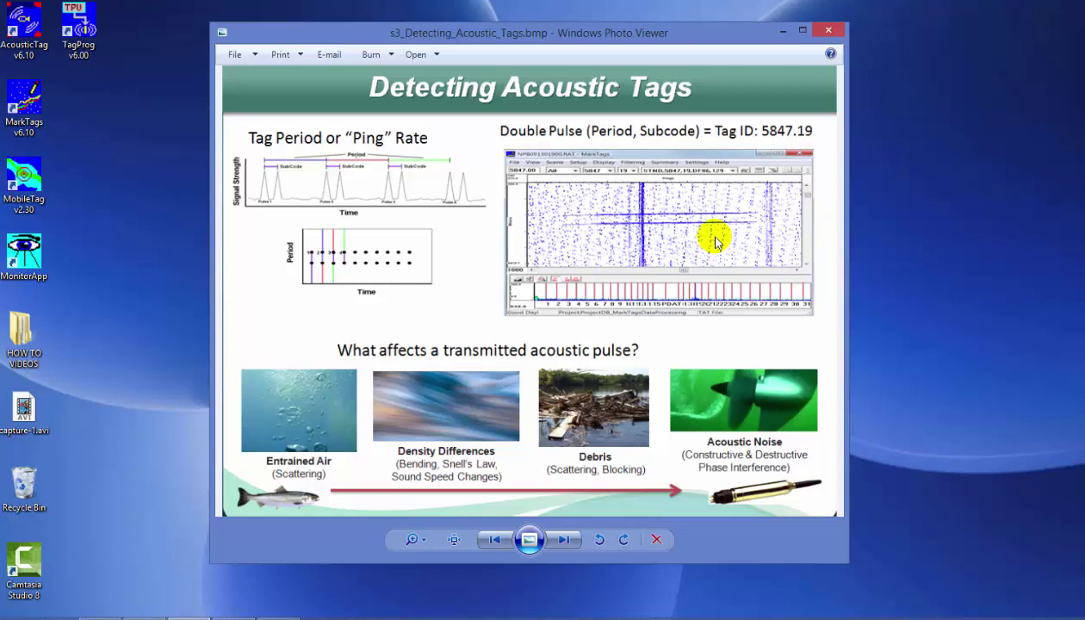
pyautogui.click(561, 539)
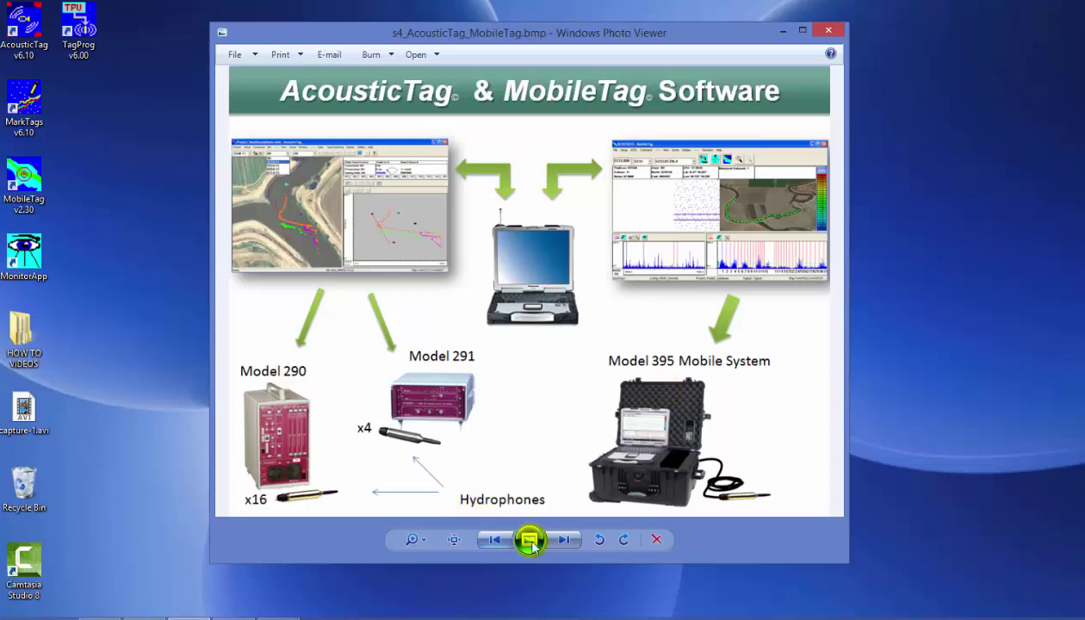
# - Step through s5_Tag_Detection_Capabilities.bmp to s6_Animation_Tag_Detection.bmp
pyautogui.click(561, 541)
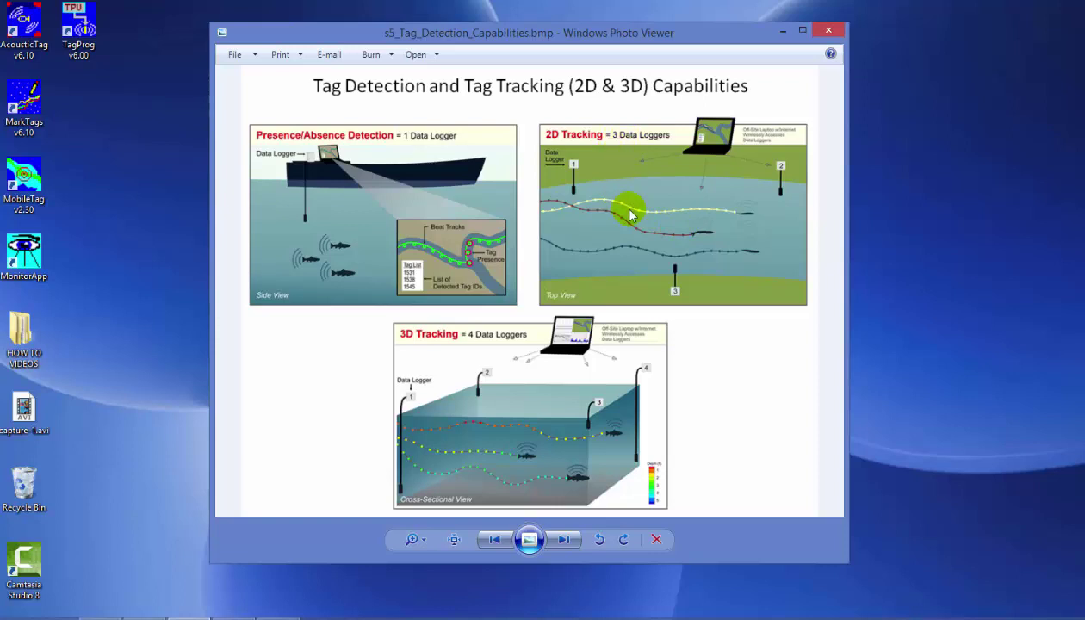
pyautogui.click(557, 540)
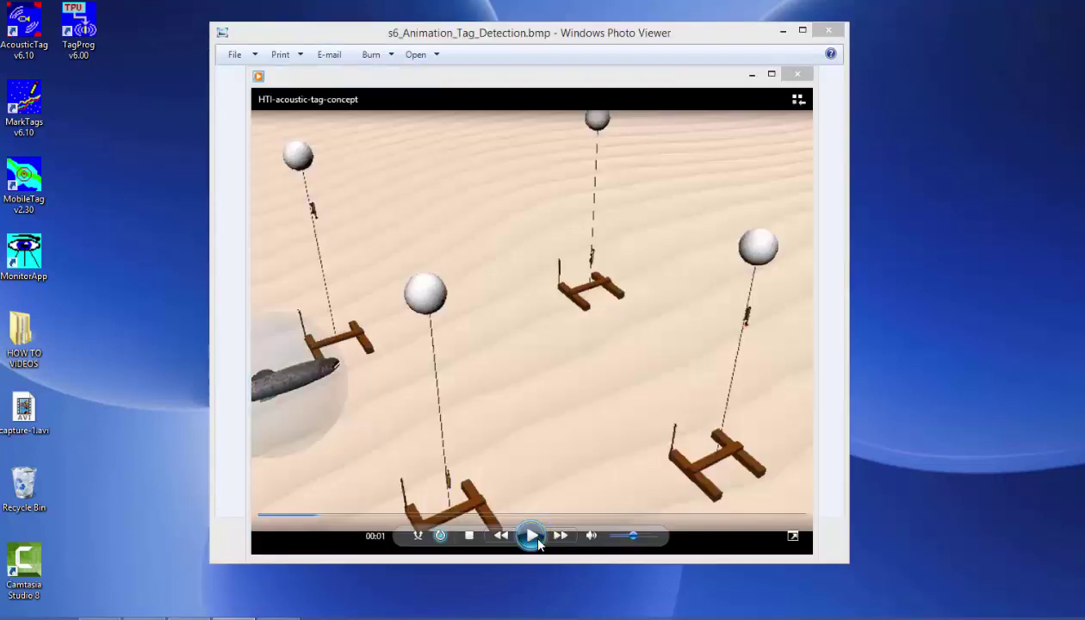
# - Play the HTI acoustic tag concept animation of a fish passing hydrophone moorings
pyautogui.click(535, 536)
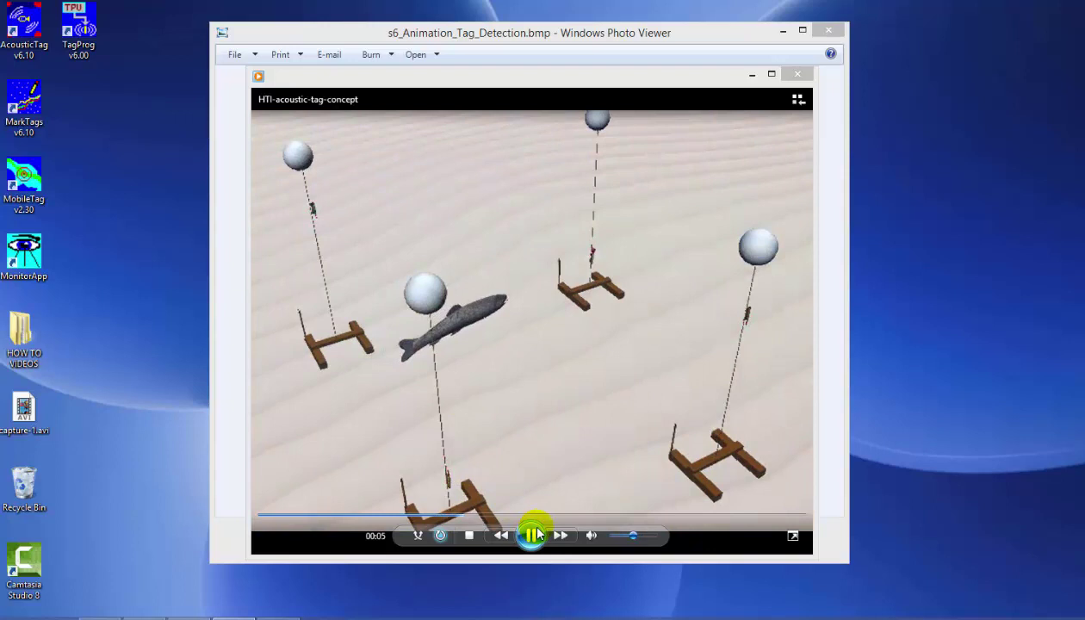
# - Advance to s7_Calculating_Tag_Position.bmp on hydrophone arrays and sub-meter tracks
pyautogui.click(560, 536)
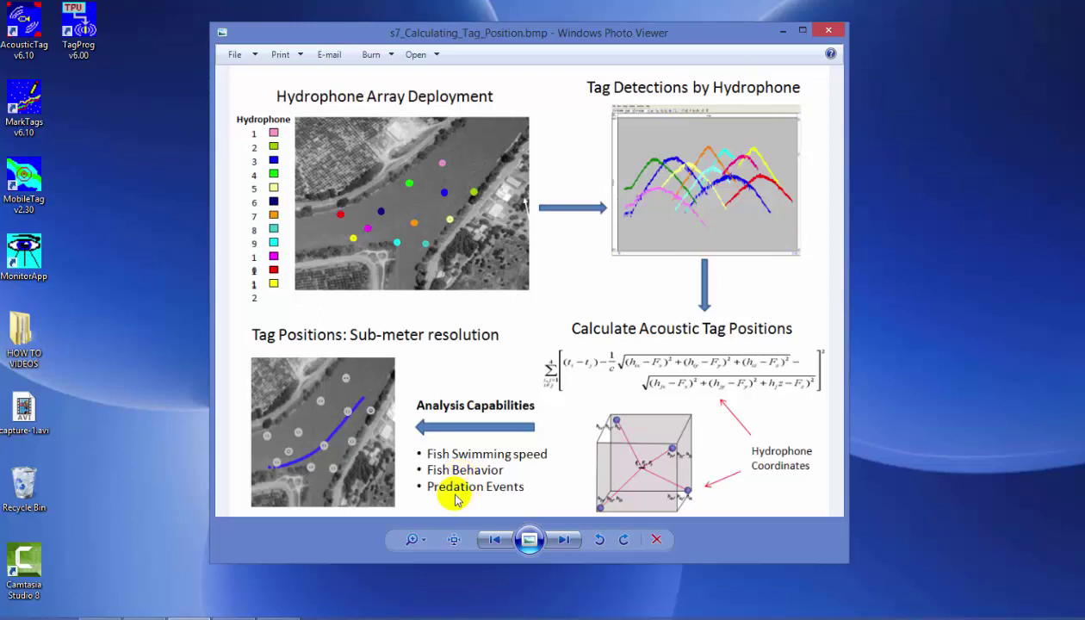
# - Show s8_AcousticTag_Data_Processing_Phases.bmp covering RAT, TAT and PAT files
pyautogui.click(563, 539)
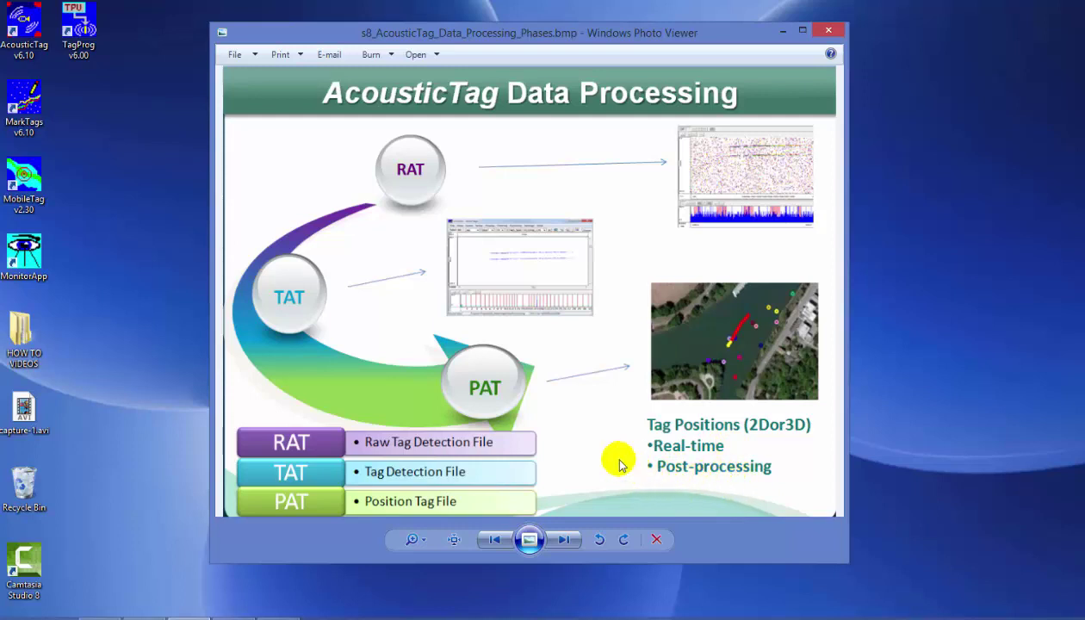
# - Wrap back to the demo topics slide, then bring up AcousticTag on ProjectDB_demo's river map
pyautogui.click(564, 541)
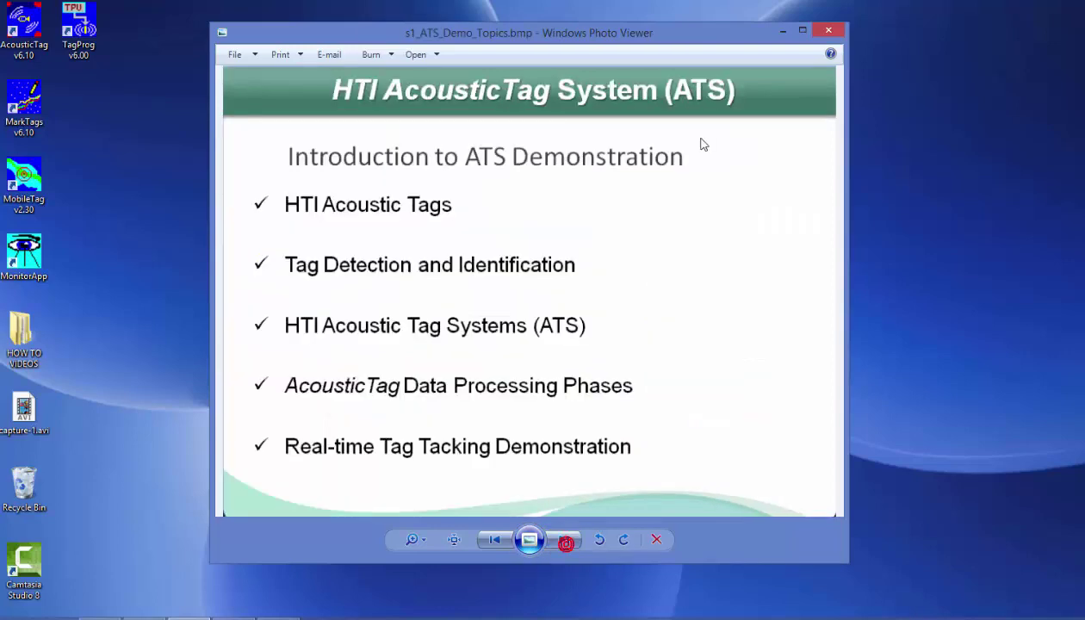
pyautogui.click(777, 32)
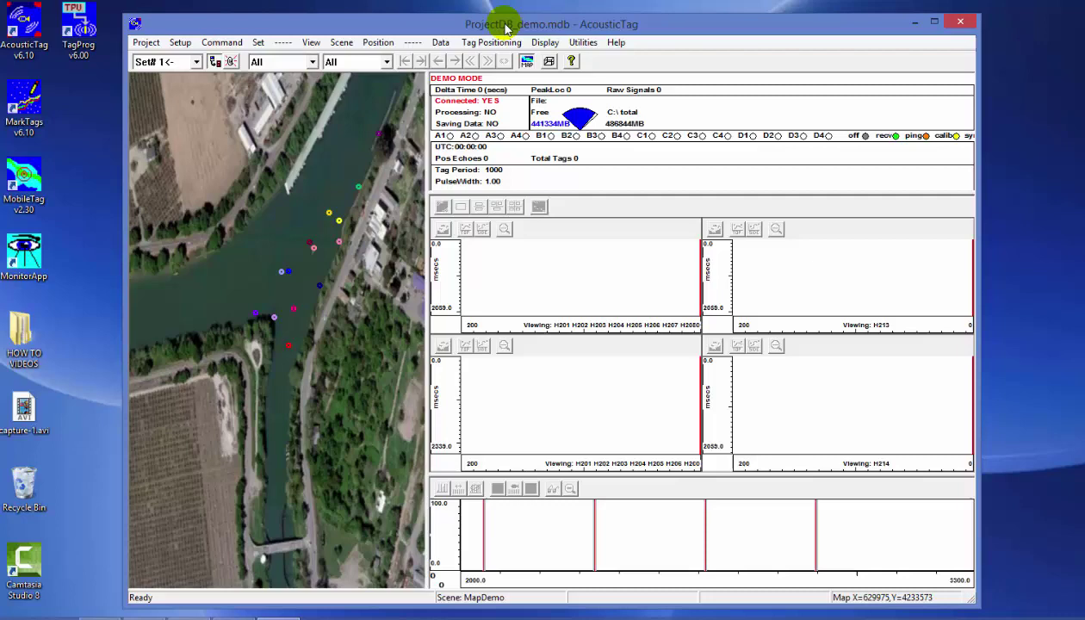
pyautogui.moveTo(496, 20); pyautogui.dragTo(484, 16)
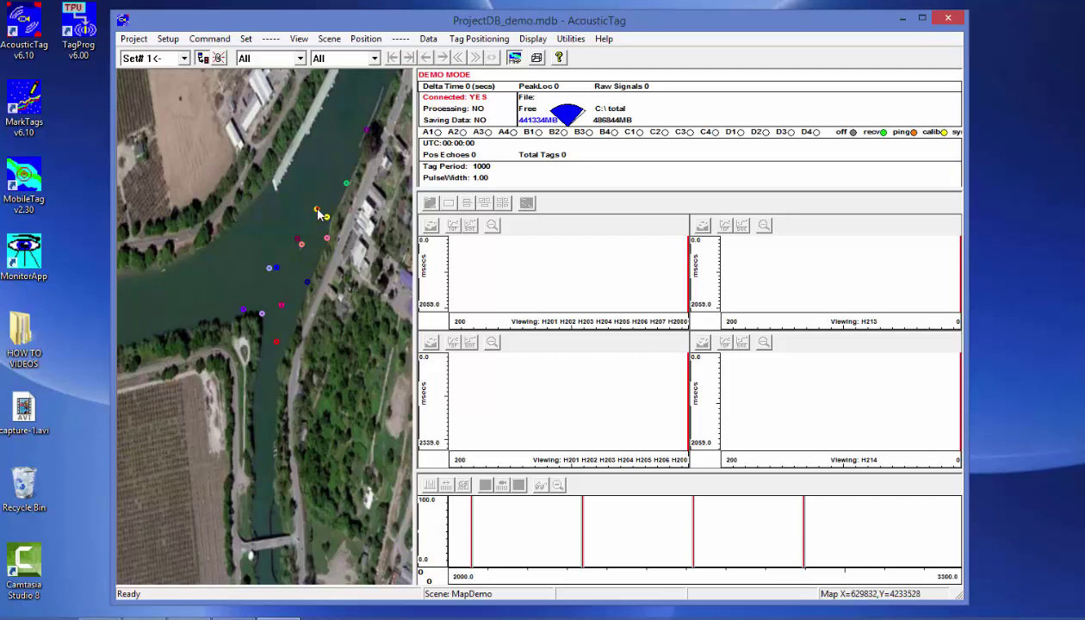
# - Check hydrophone S2-A3's details, then start receiving and processing tag data
pyautogui.click(317, 211)
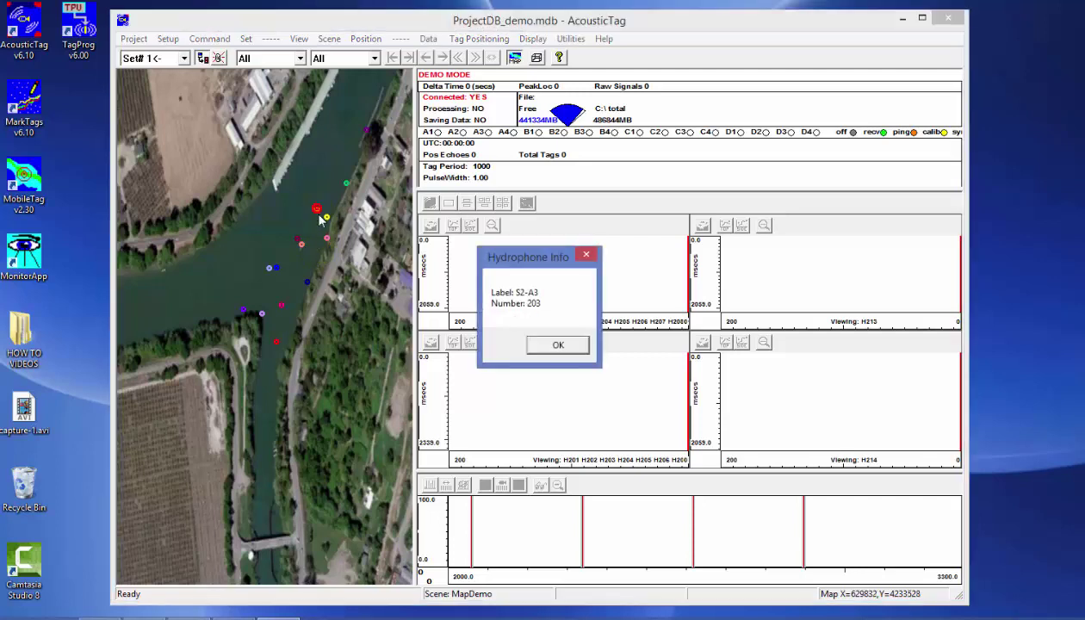
pyautogui.click(534, 348)
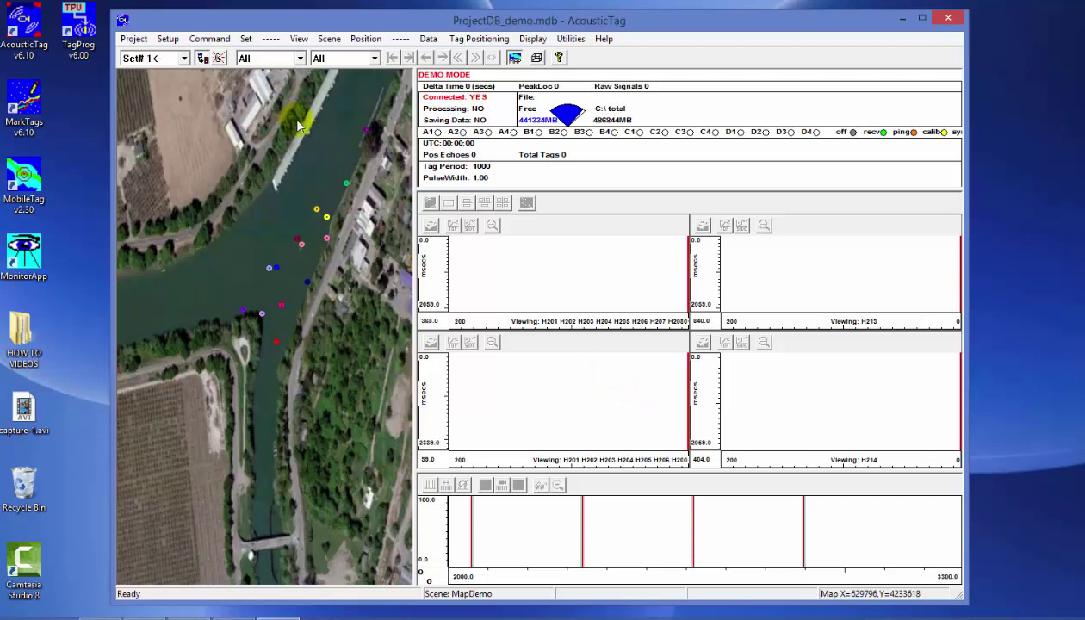
pyautogui.click(215, 58)
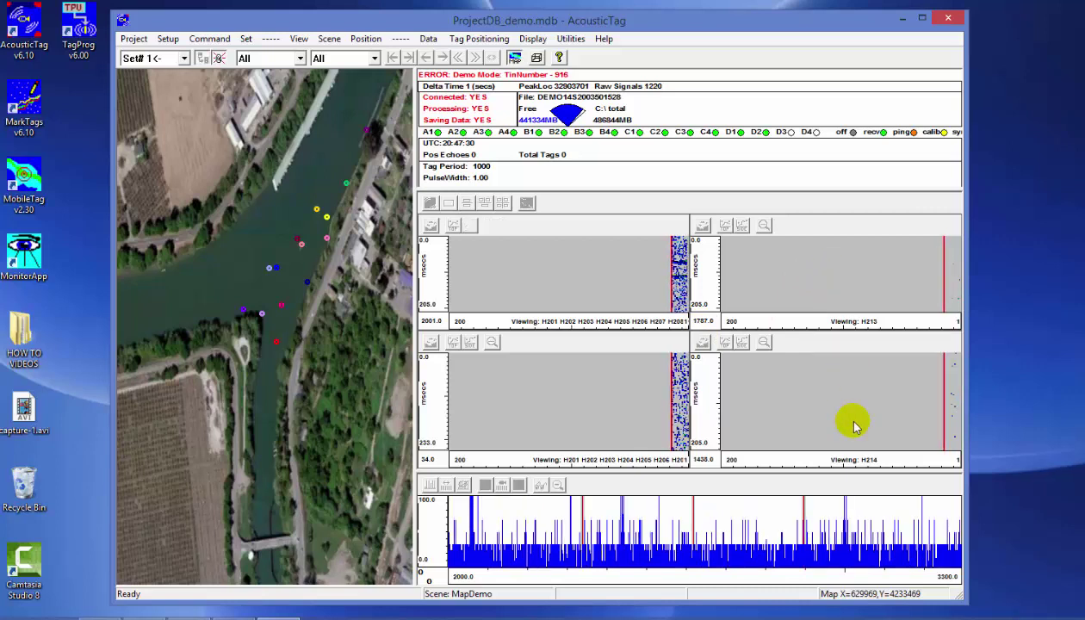
# - Look up the red S1-D2 (214) and purple S2-D1 (213) hydrophone details
pyautogui.click(276, 344)
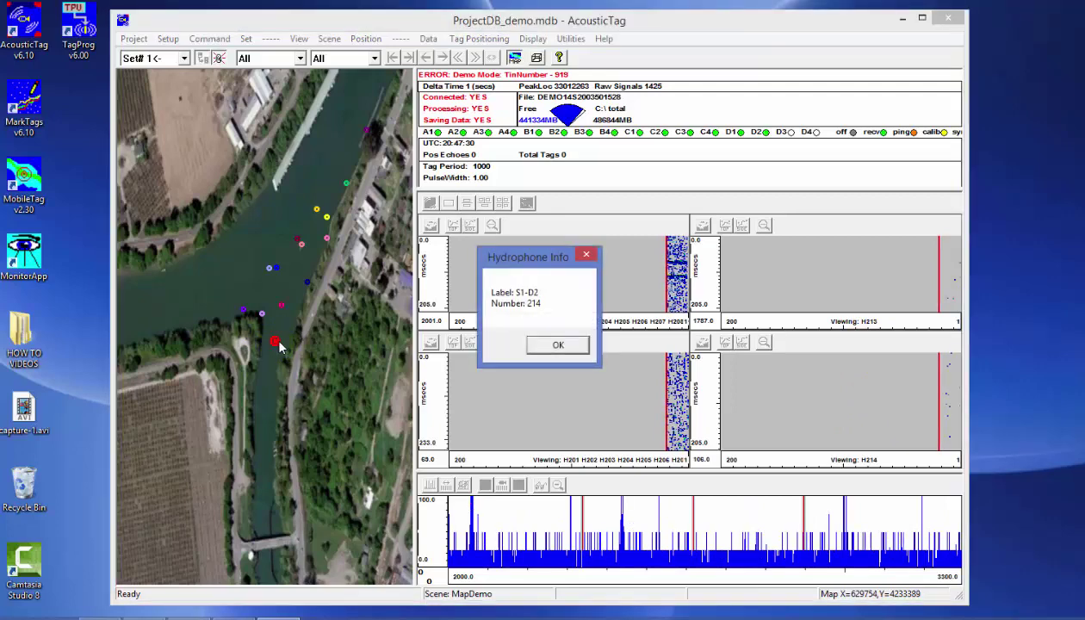
pyautogui.click(555, 344)
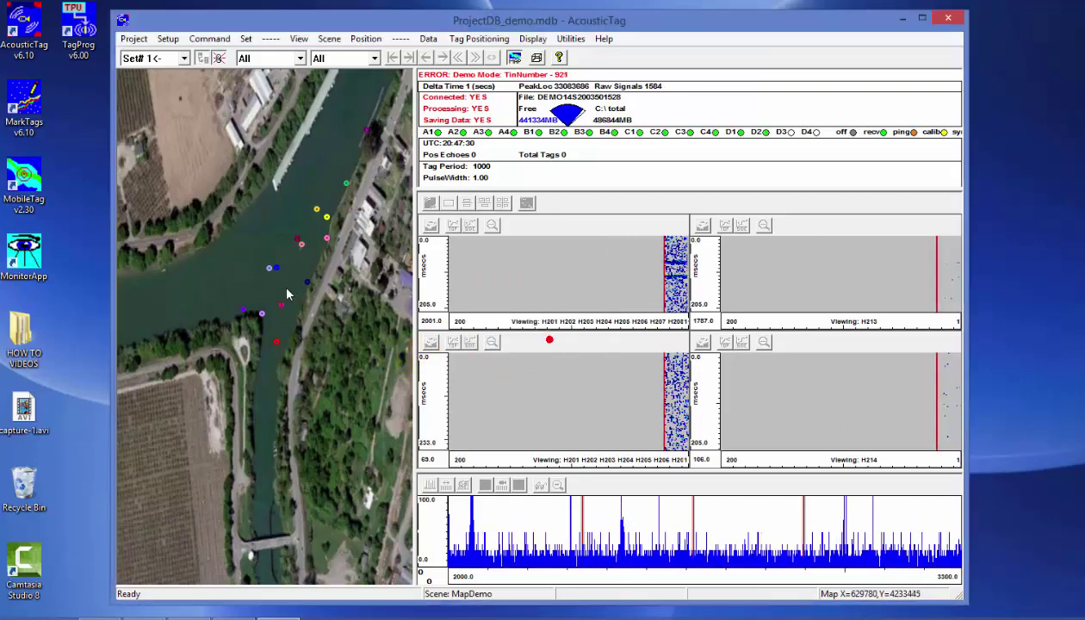
pyautogui.click(243, 312)
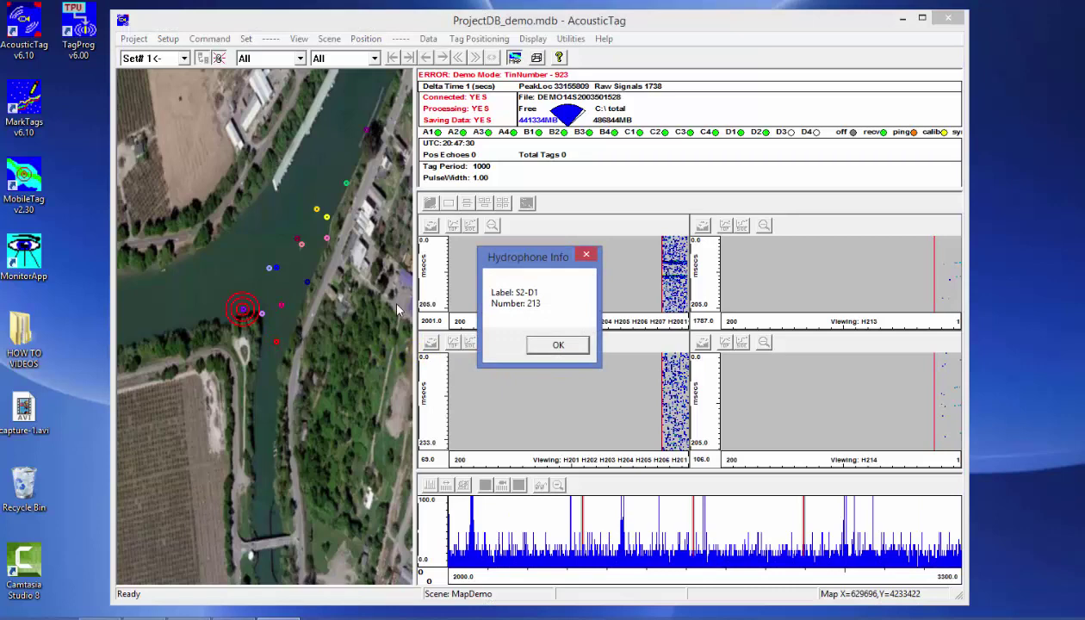
pyautogui.click(556, 344)
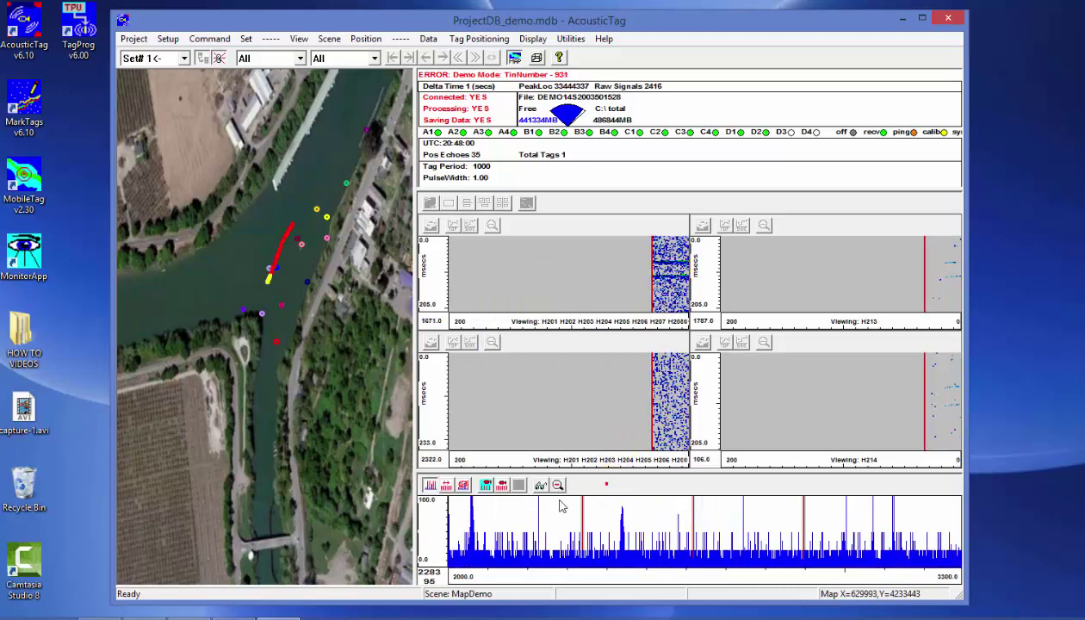
pyautogui.click(605, 483)
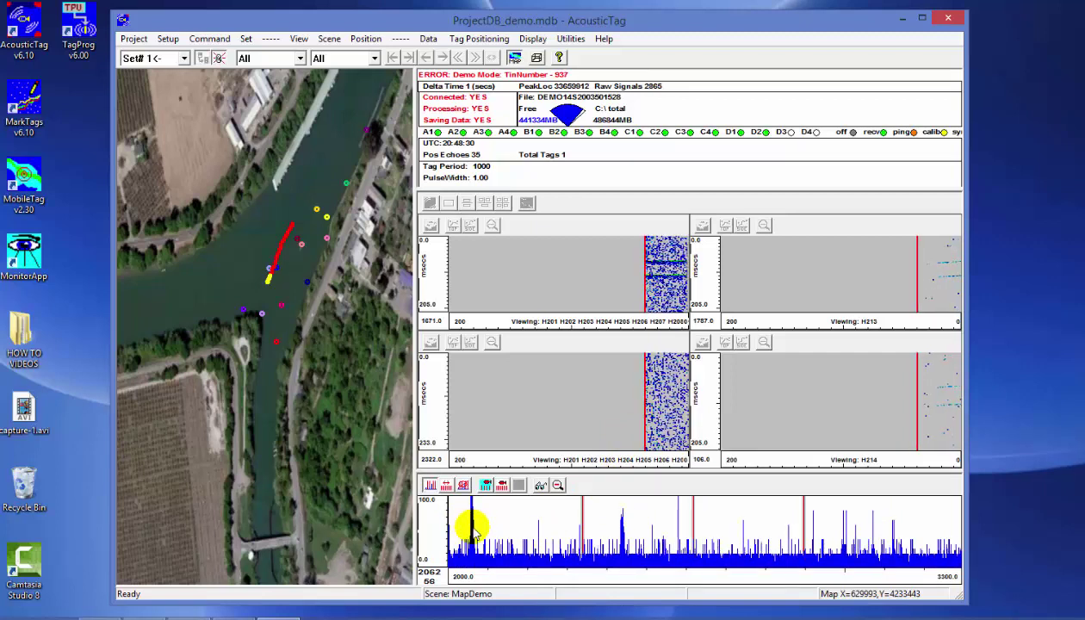
pyautogui.moveTo(488, 532); pyautogui.dragTo(491, 539)
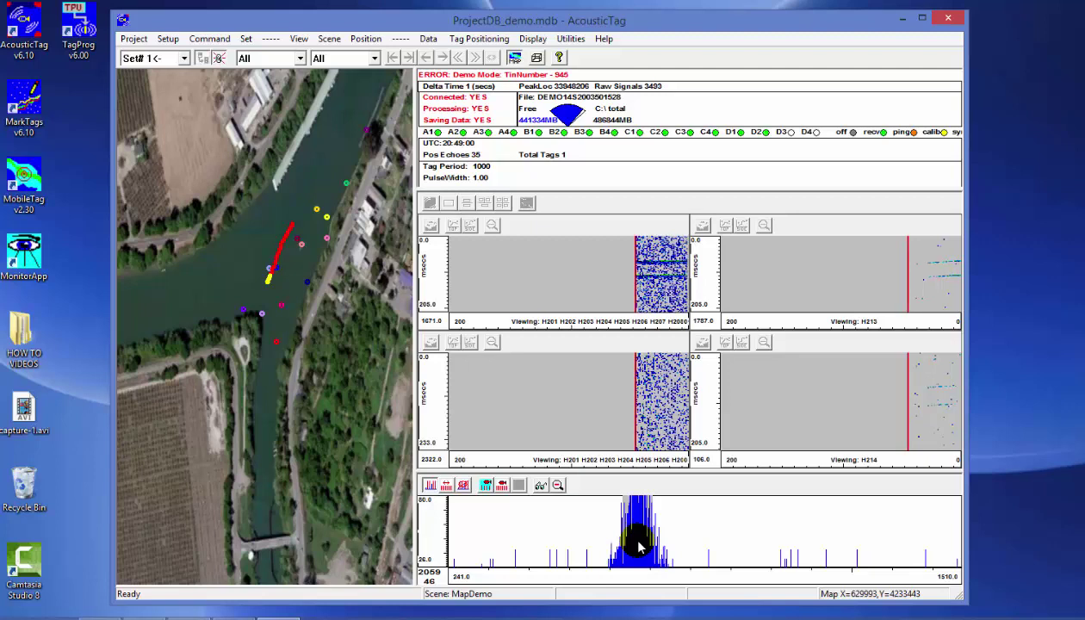
pyautogui.click(565, 487)
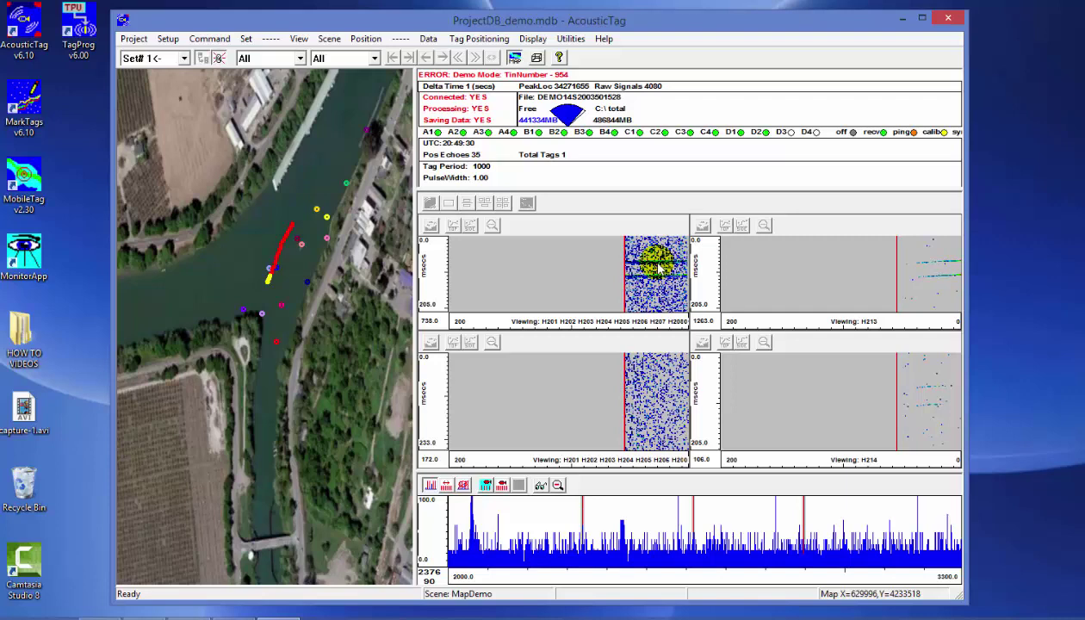
pyautogui.click(295, 227)
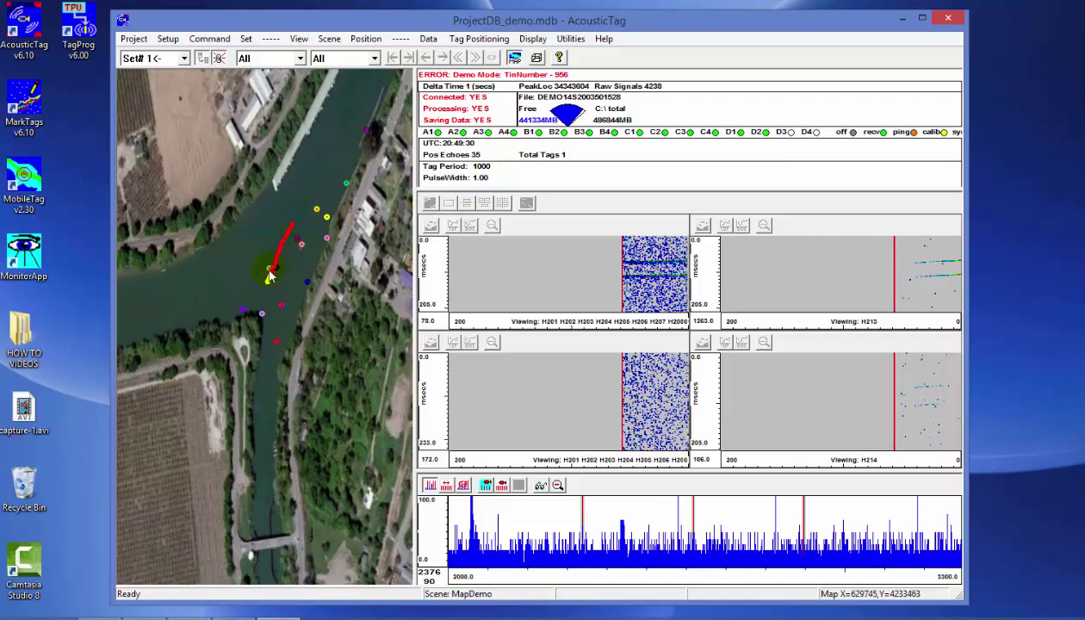
# - Pick tag 2059.09 from the tag list so only its track is displayed
pyautogui.click(299, 58)
pyautogui.click(292, 74)
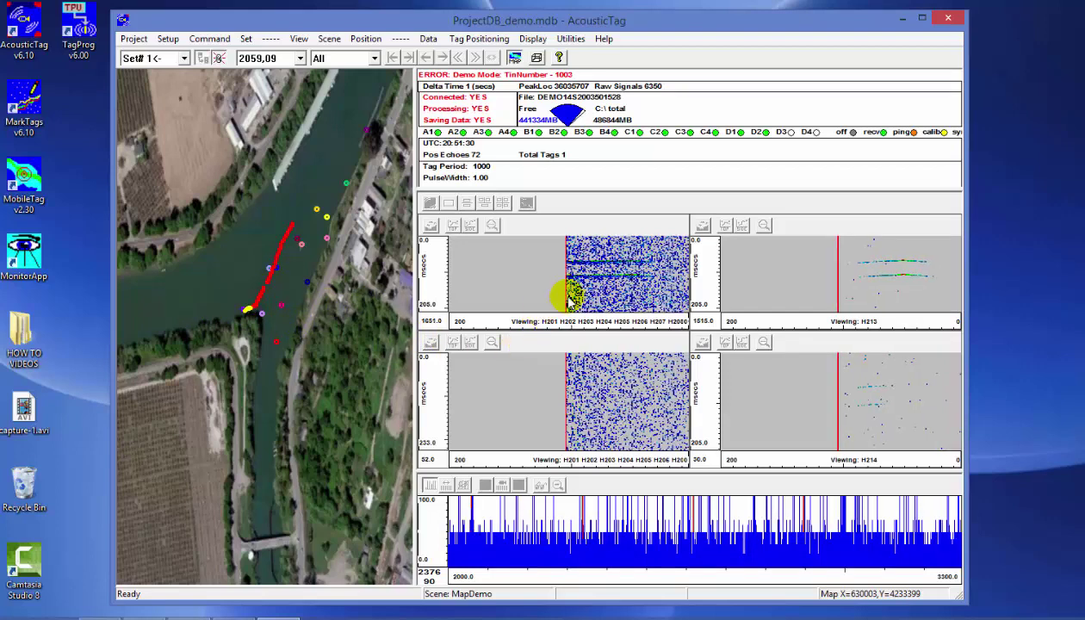
# - Open the upper-left period plot's display options and close them unchanged
pyautogui.rightClick(577, 270)
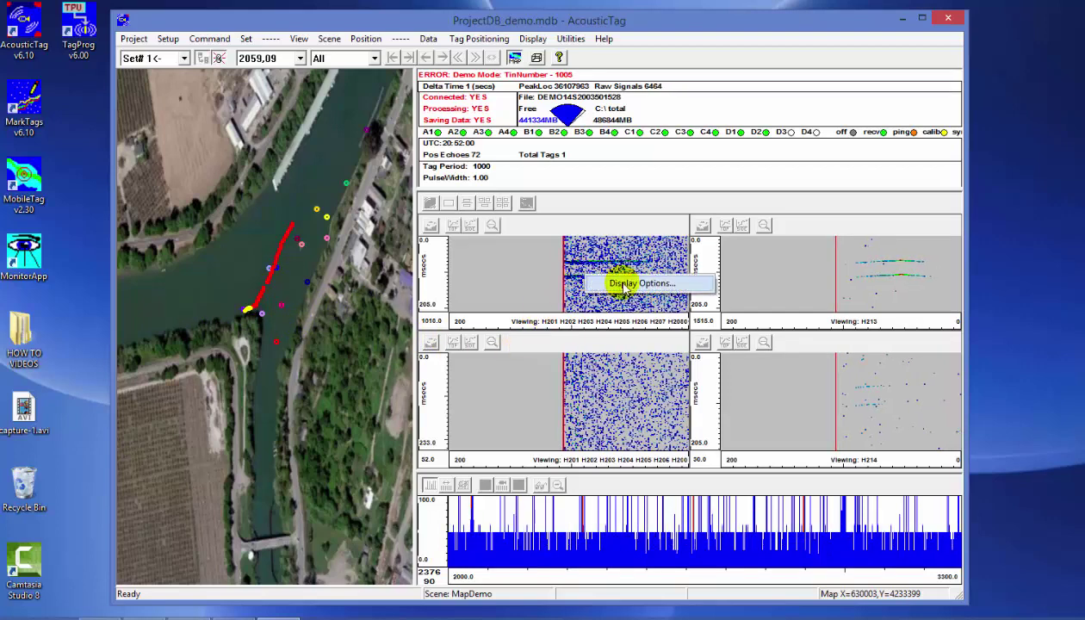
pyautogui.click(638, 278)
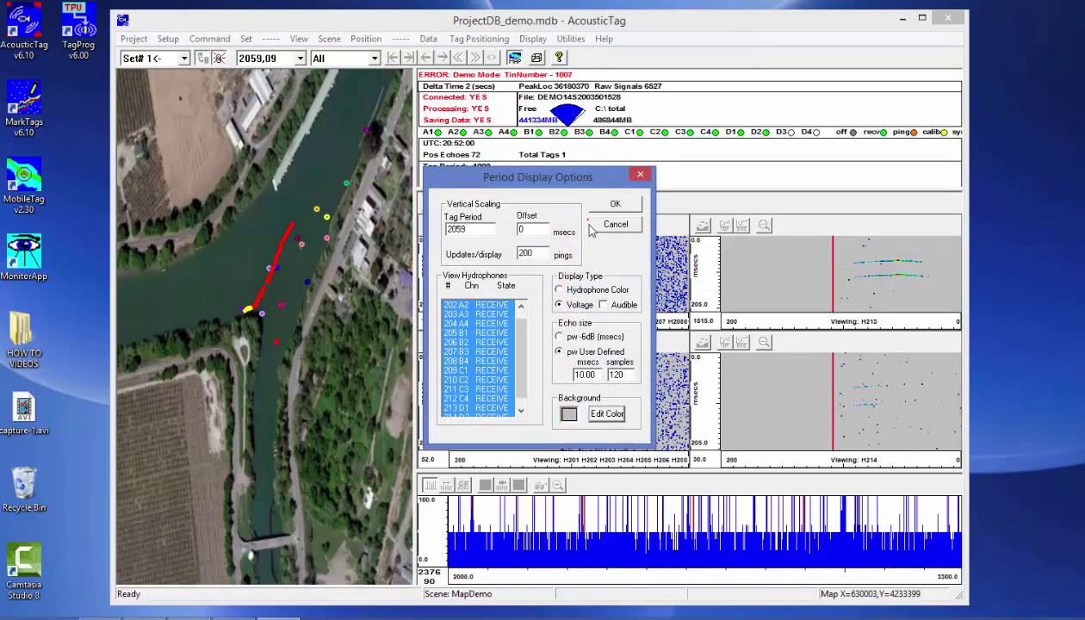
pyautogui.click(616, 225)
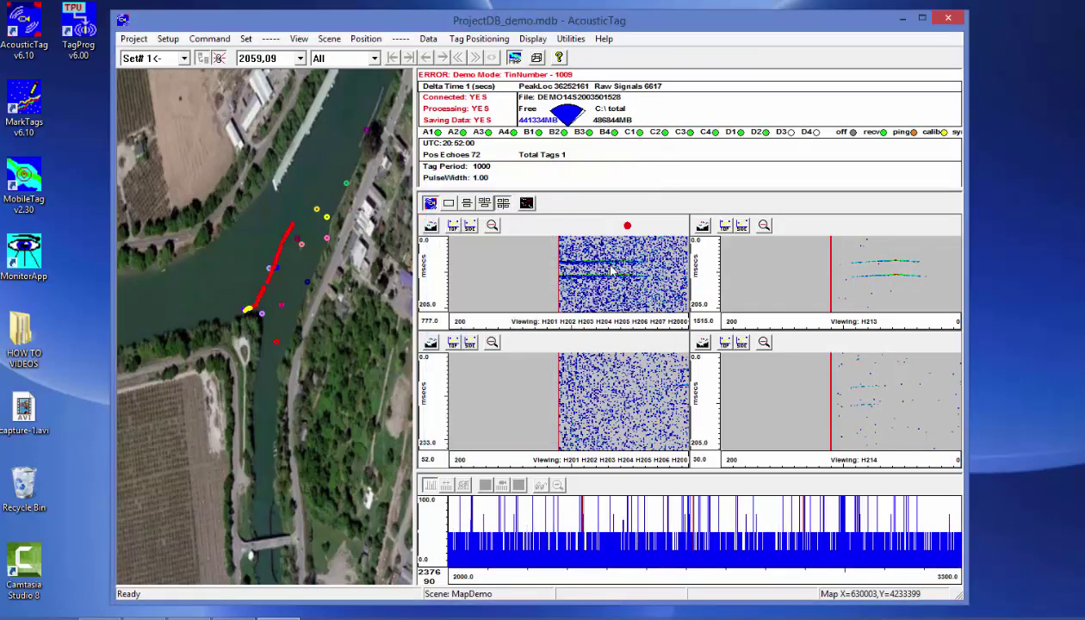
pyautogui.click(592, 272)
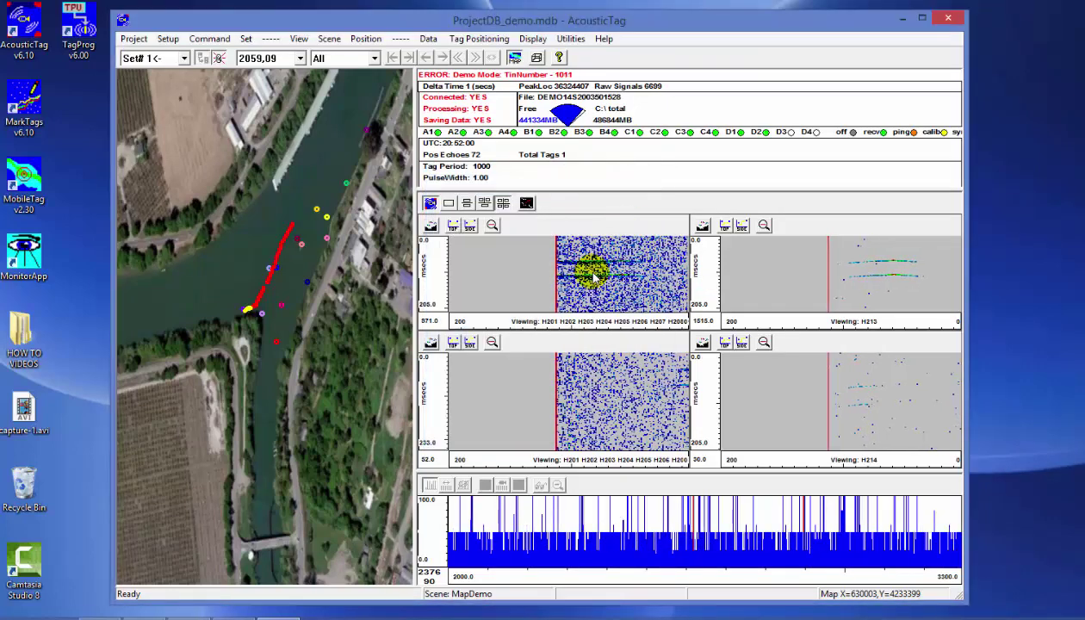
pyautogui.click(470, 186)
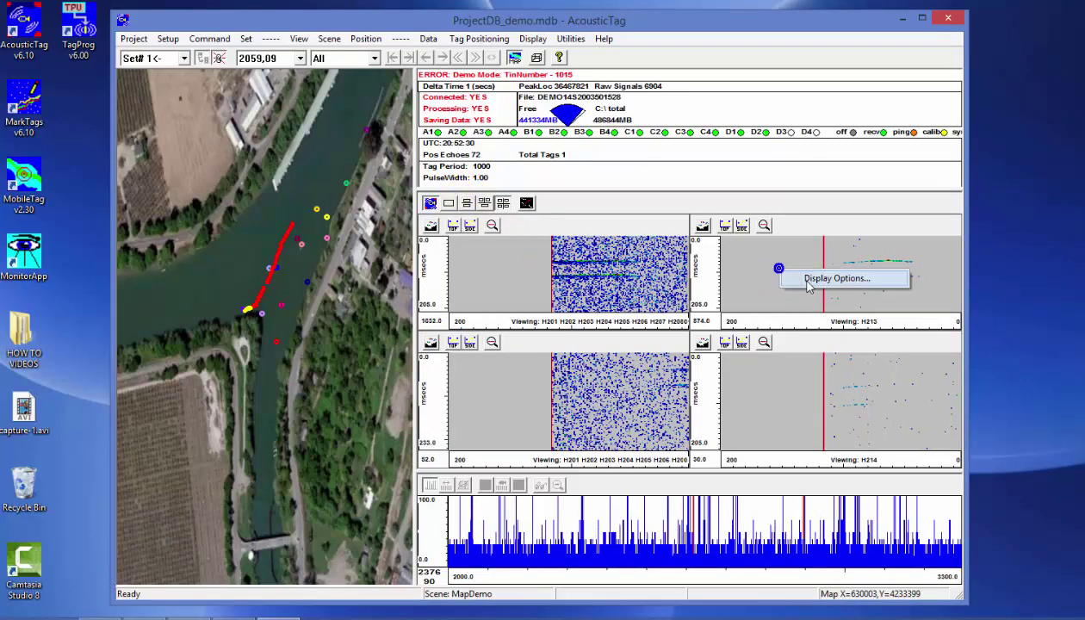
# - Change the H213 plot's Tag Period to 2339 and apply it
pyautogui.click(797, 278)
pyautogui.click(483, 228)
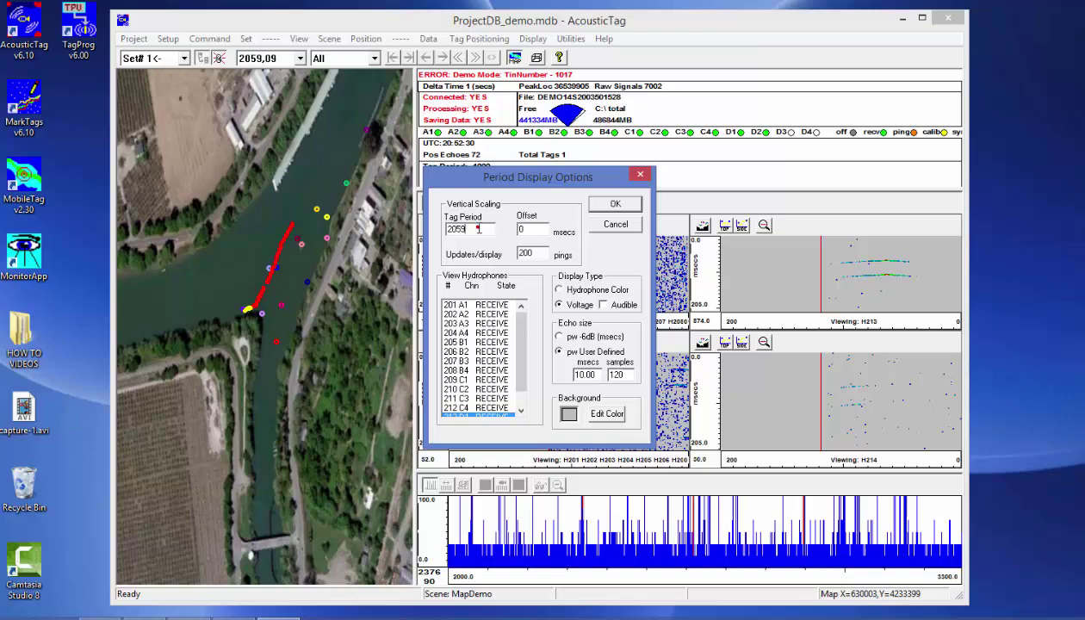
pyautogui.click(477, 228)
pyautogui.press('BackSpace')
pyautogui.write('33')
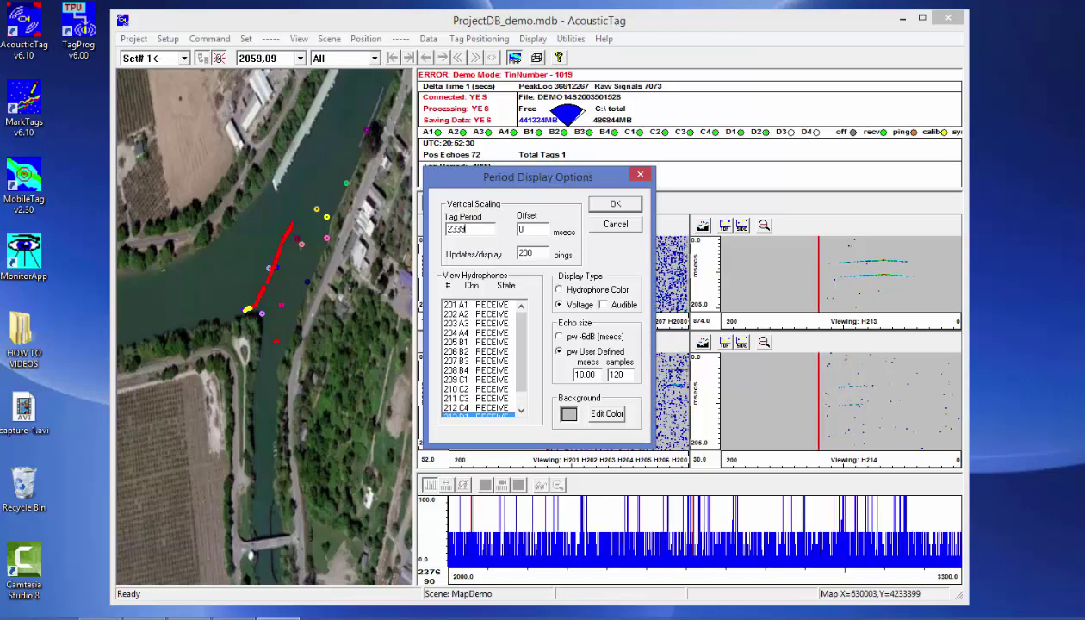
pyautogui.click(473, 225)
pyautogui.click(614, 204)
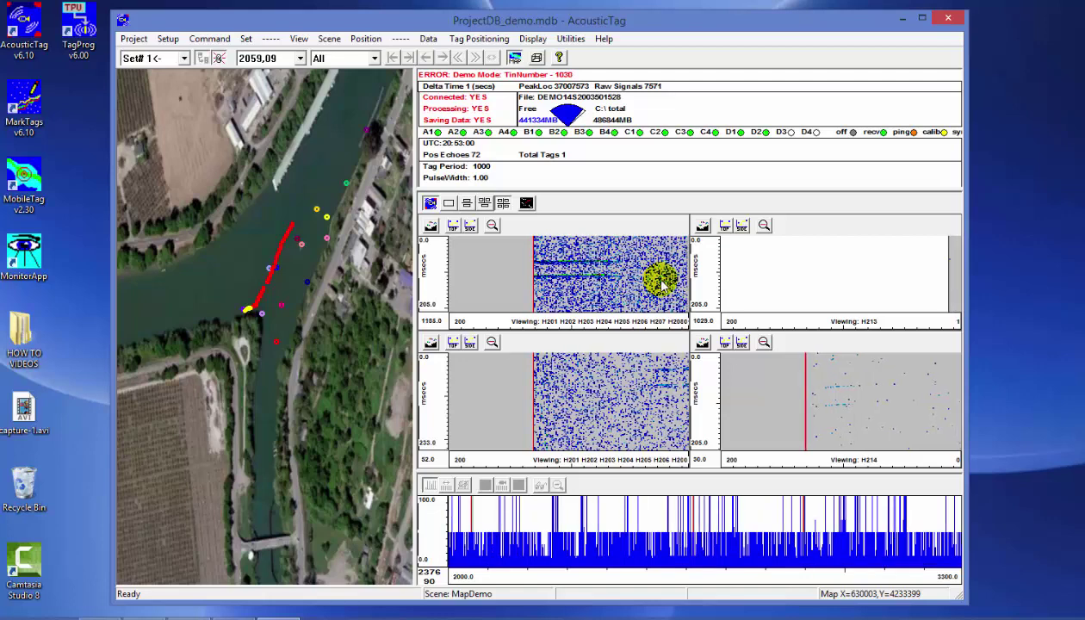
pyautogui.rightClick(852, 270)
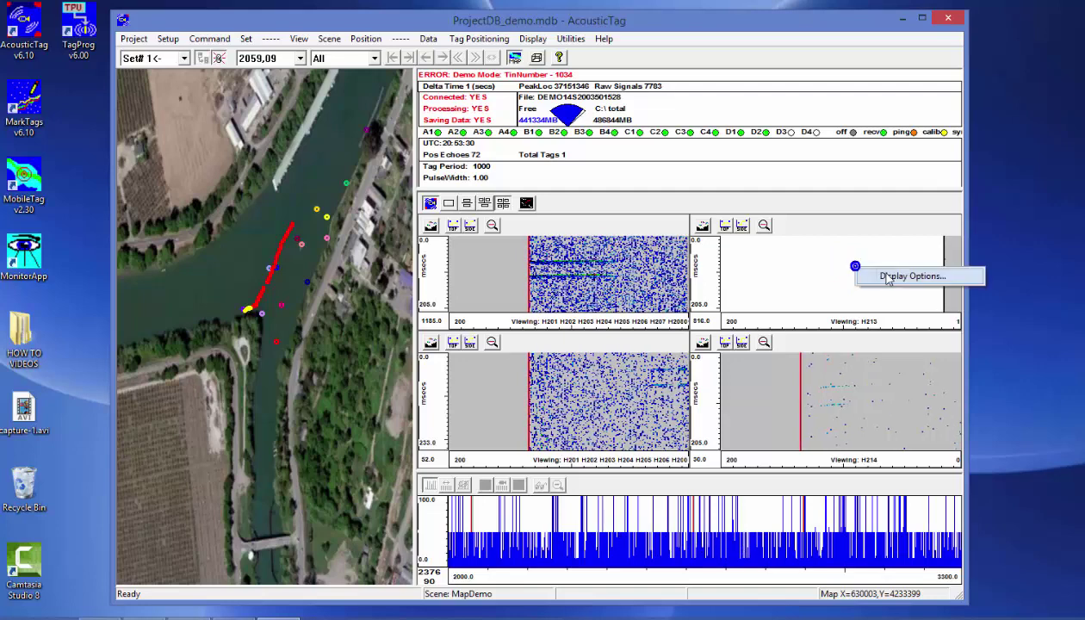
pyautogui.click(874, 272)
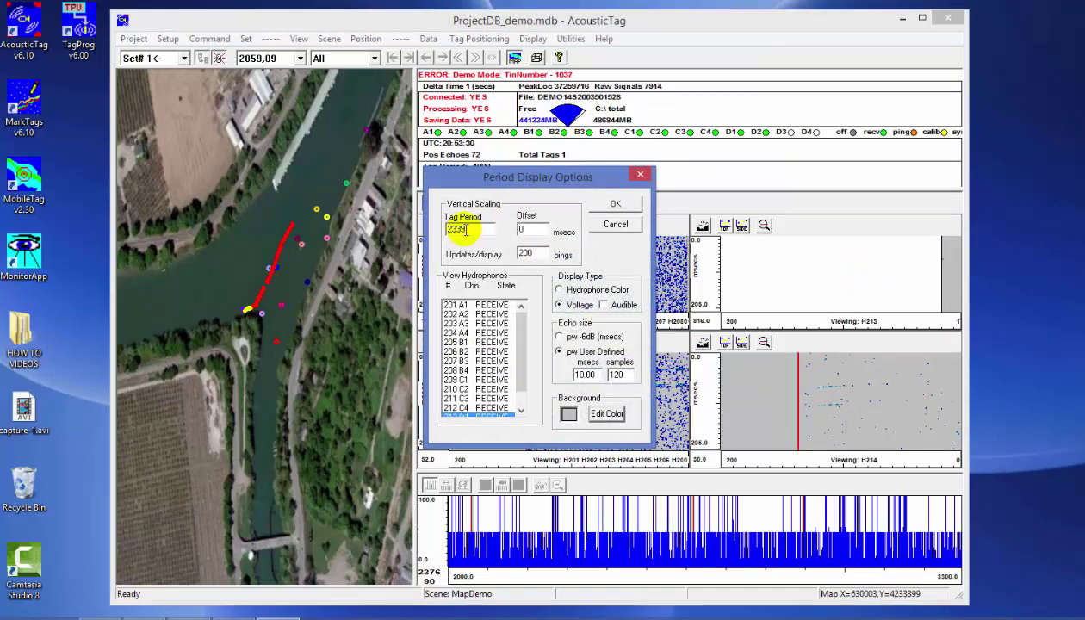
pyautogui.click(603, 225)
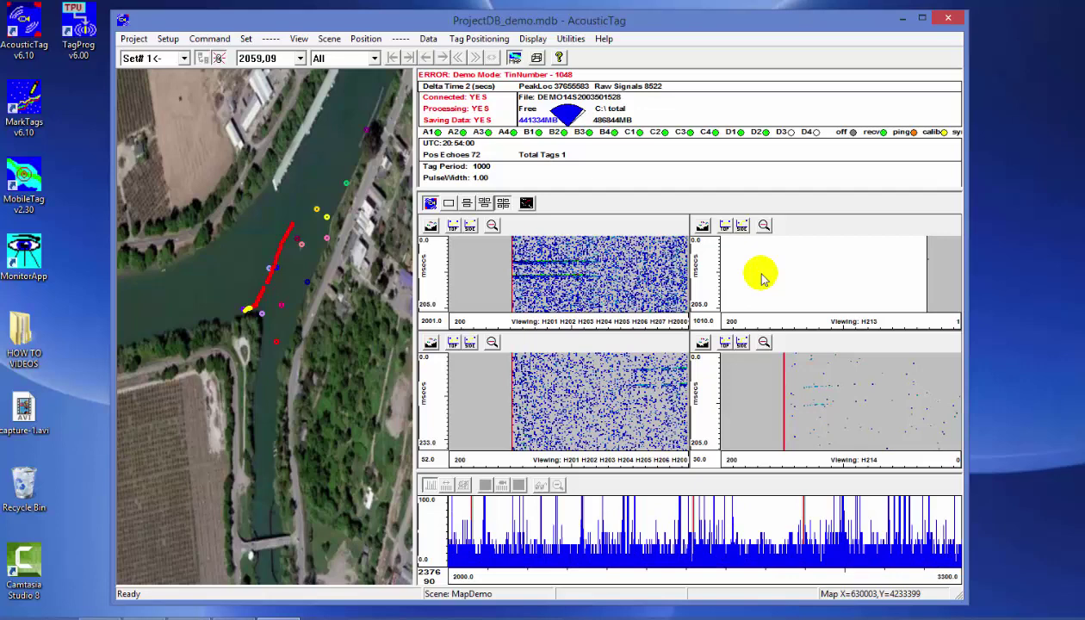
pyautogui.rightClick(602, 269)
pyautogui.click(625, 277)
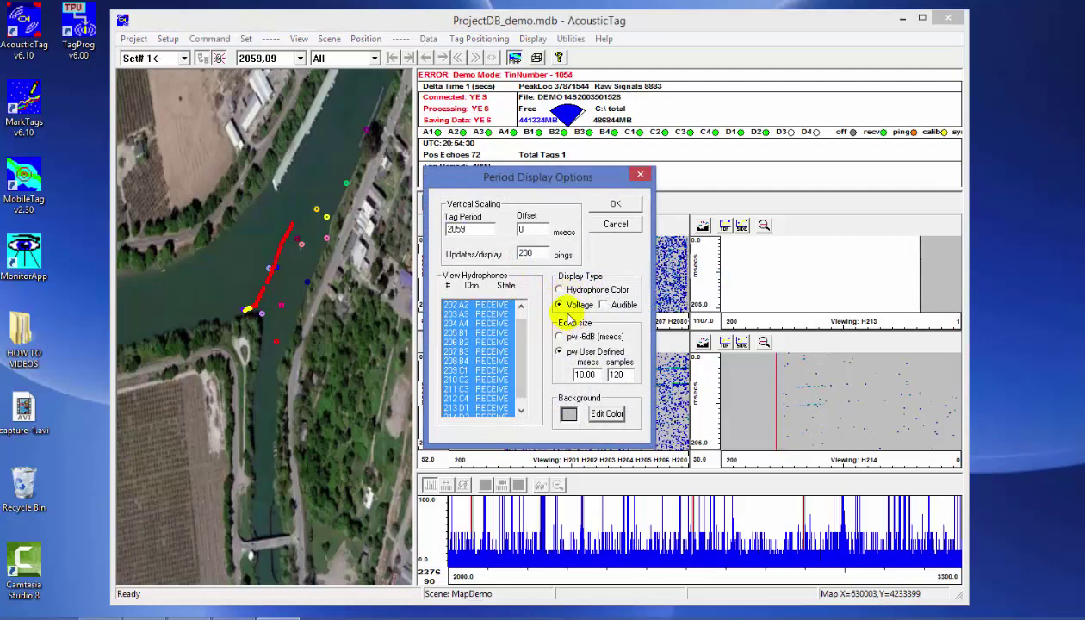
pyautogui.click(636, 225)
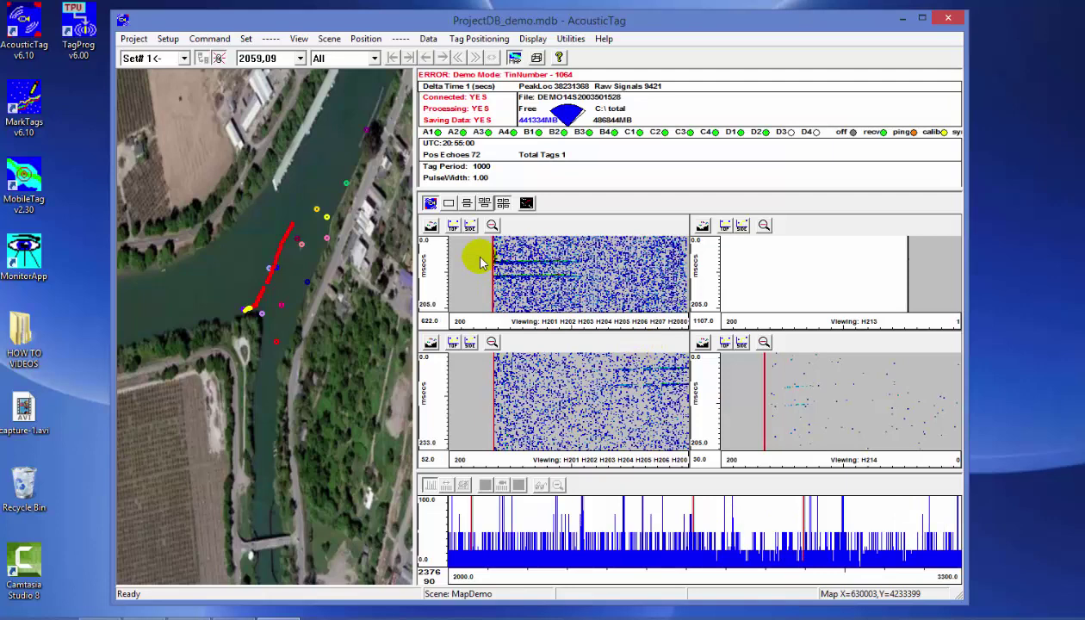
# - Drag the map/plots splitter a few pixels right to widen the map pane
pyautogui.moveTo(419, 269); pyautogui.dragTo(424, 270)
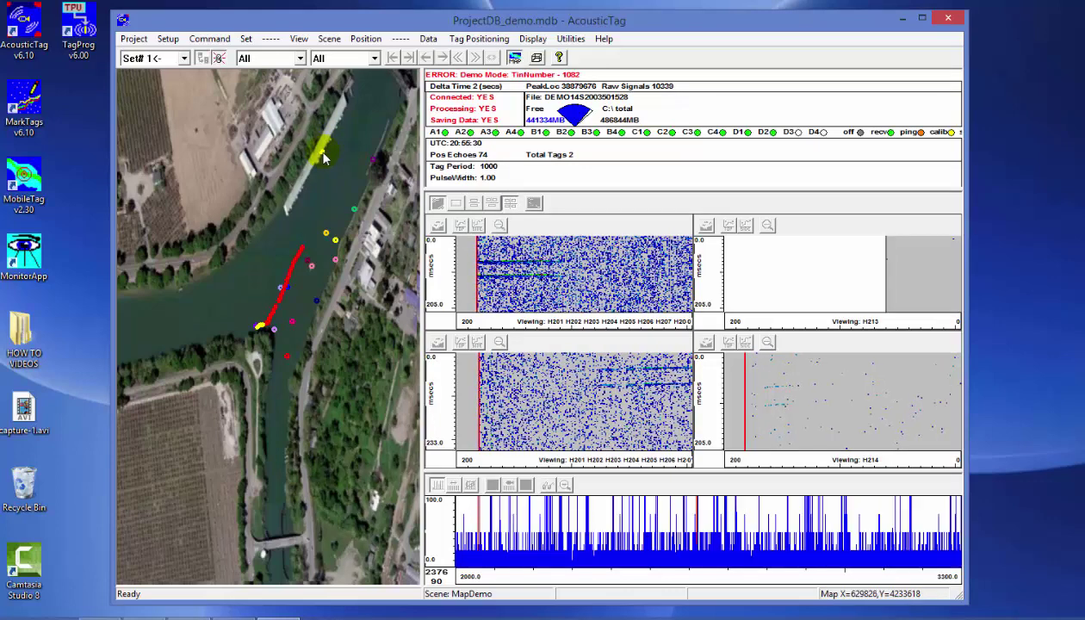
pyautogui.click(300, 57)
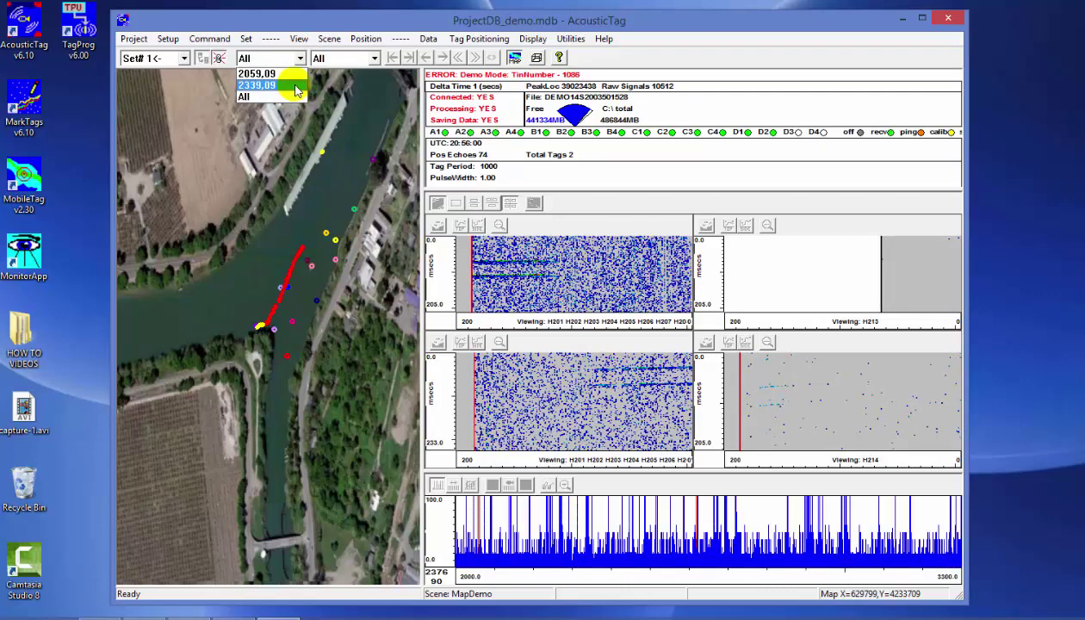
pyautogui.click(302, 21)
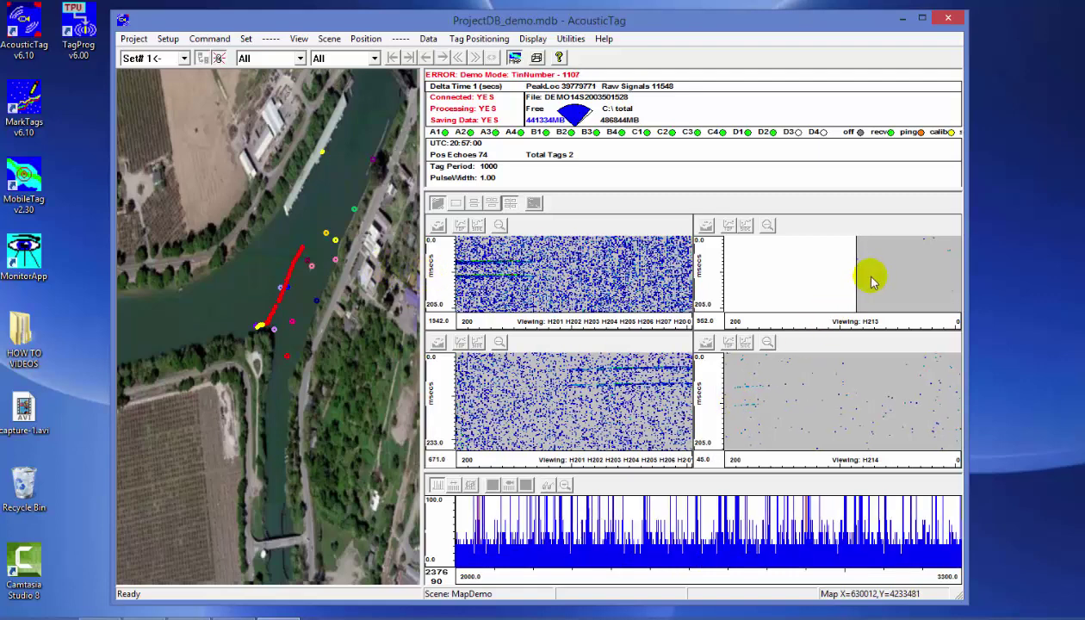
# - Set the H214 echogram's Tag Period to 233 ms and apply it
pyautogui.rightClick(897, 384)
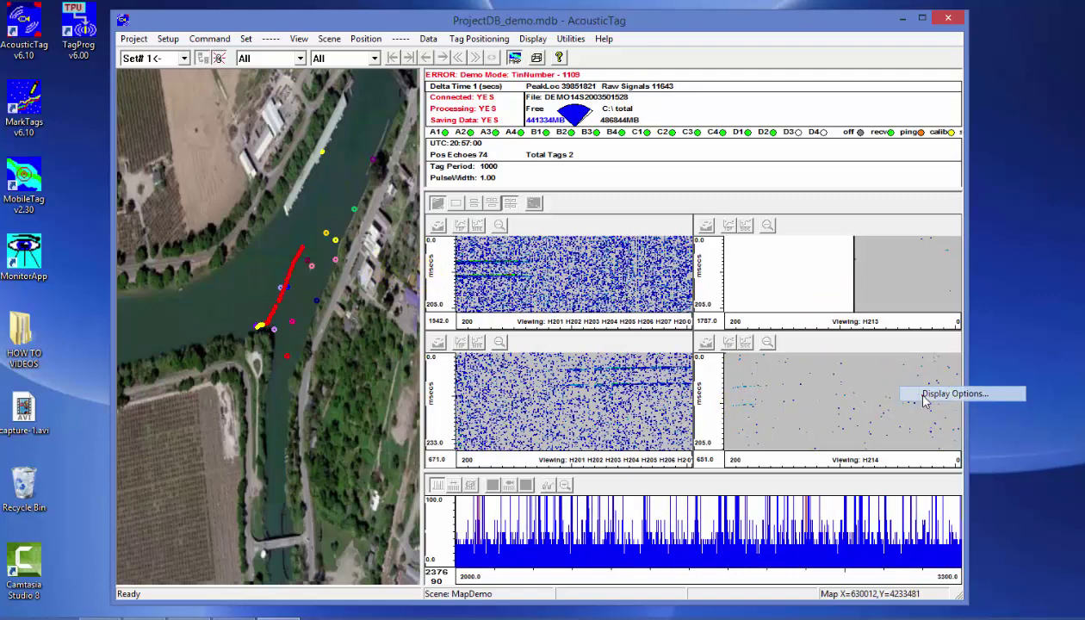
pyautogui.click(951, 393)
pyautogui.click(494, 230)
pyautogui.click(493, 231)
pyautogui.press('BackSpace')
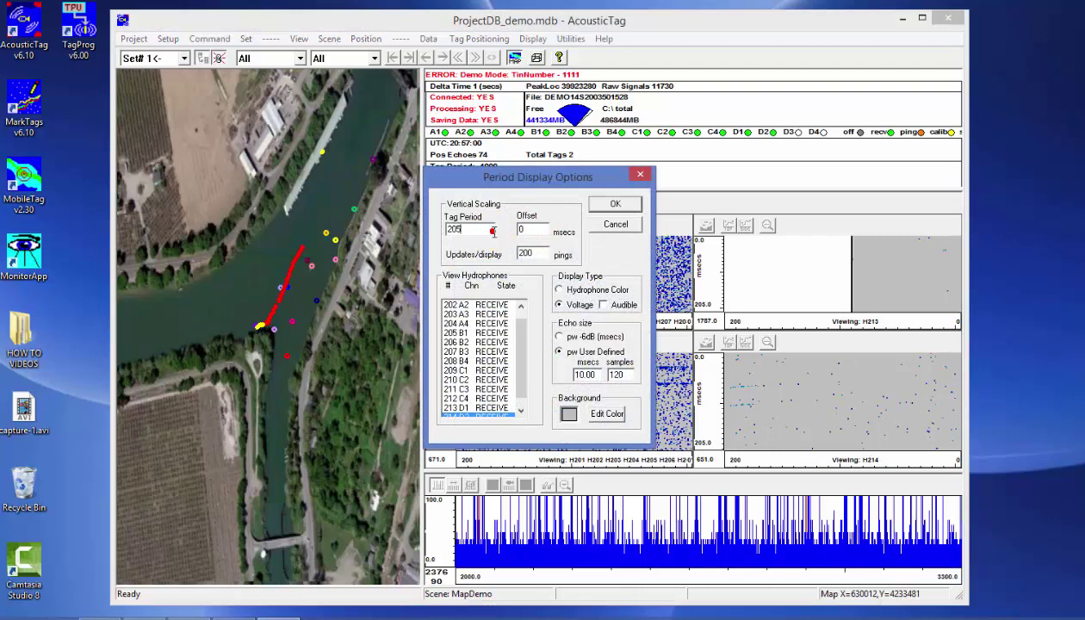
pyautogui.write('339')
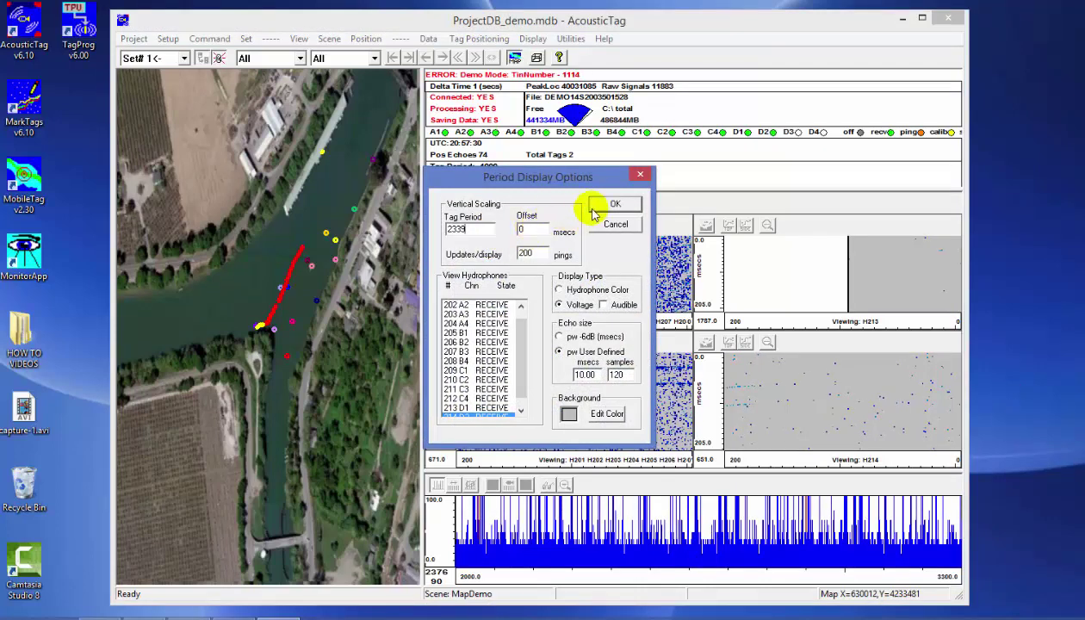
pyautogui.click(615, 204)
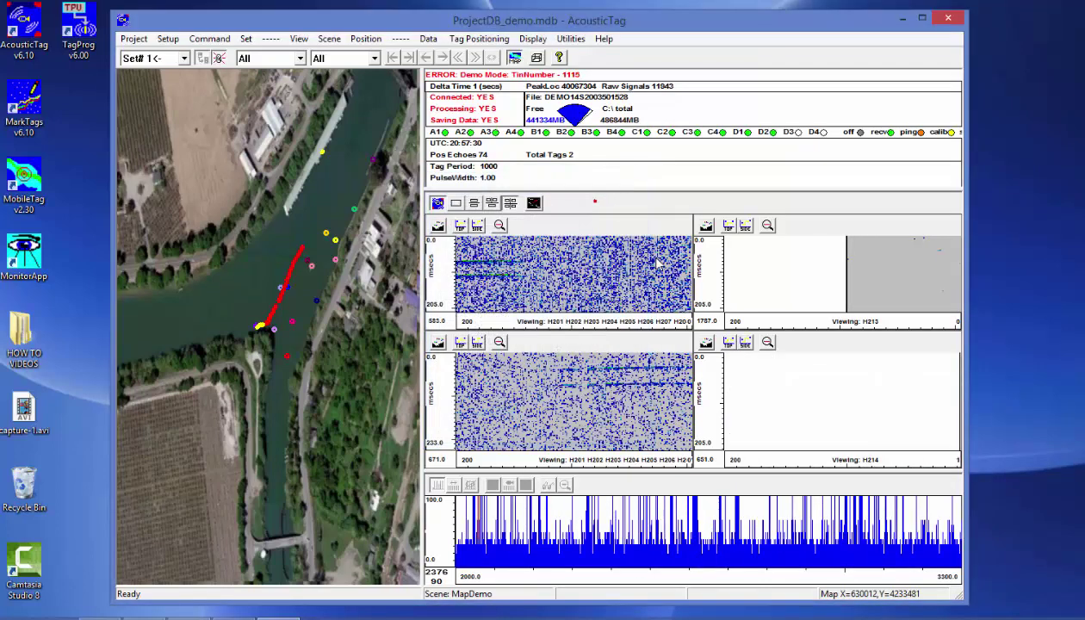
# - Open the lower-left echogram's display options and cancel without changes
pyautogui.rightClick(607, 400)
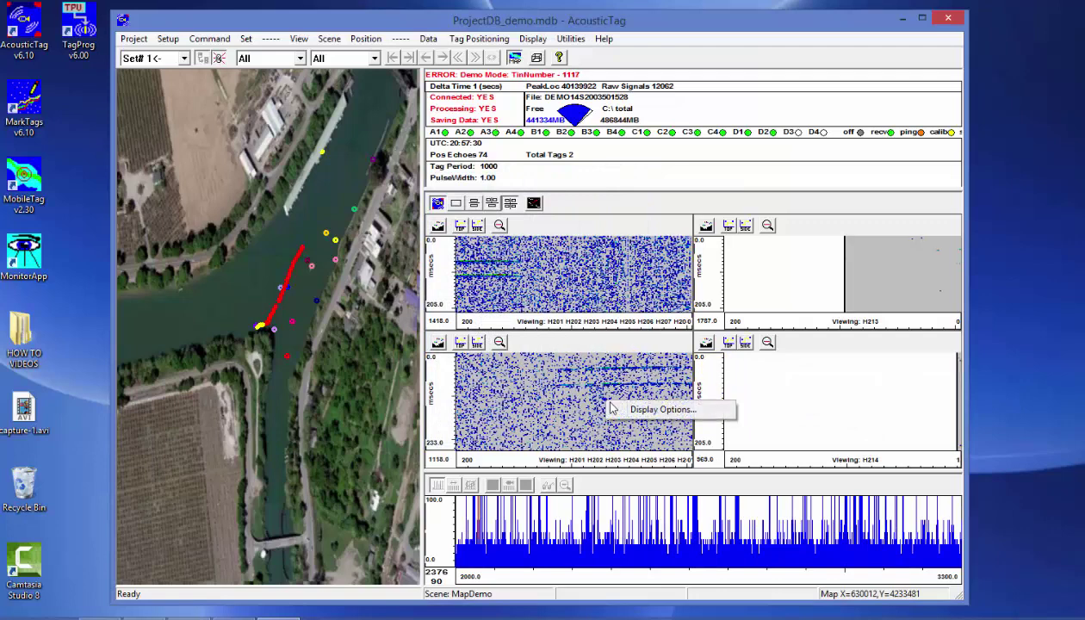
pyautogui.click(646, 411)
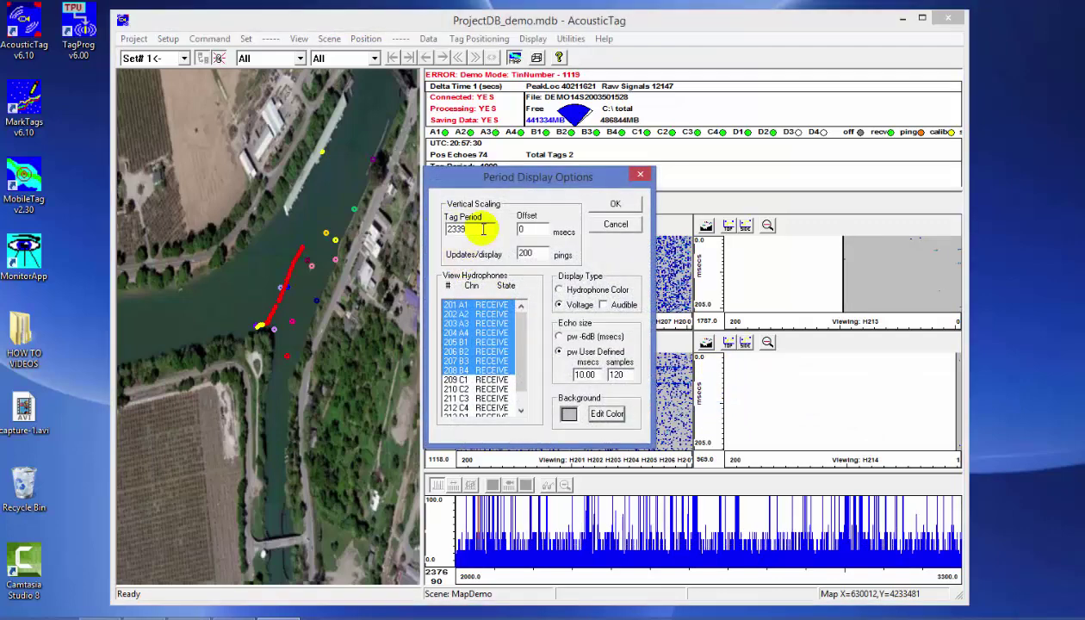
pyautogui.click(615, 224)
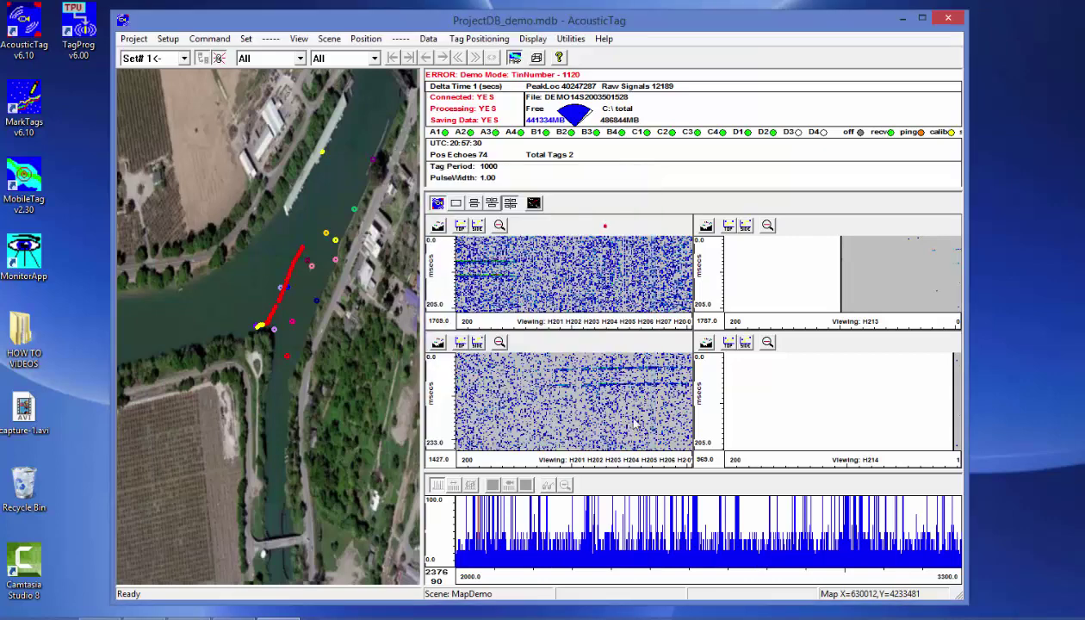